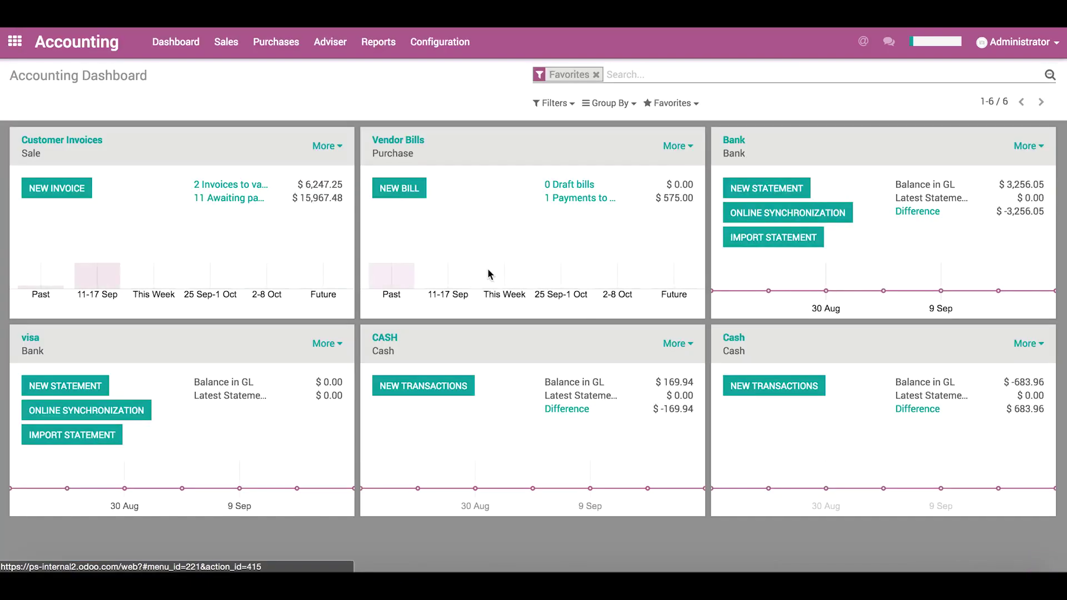
# Step: Open the Customer Invoices journal from Configuration > Journals
pyautogui.click(452, 44)
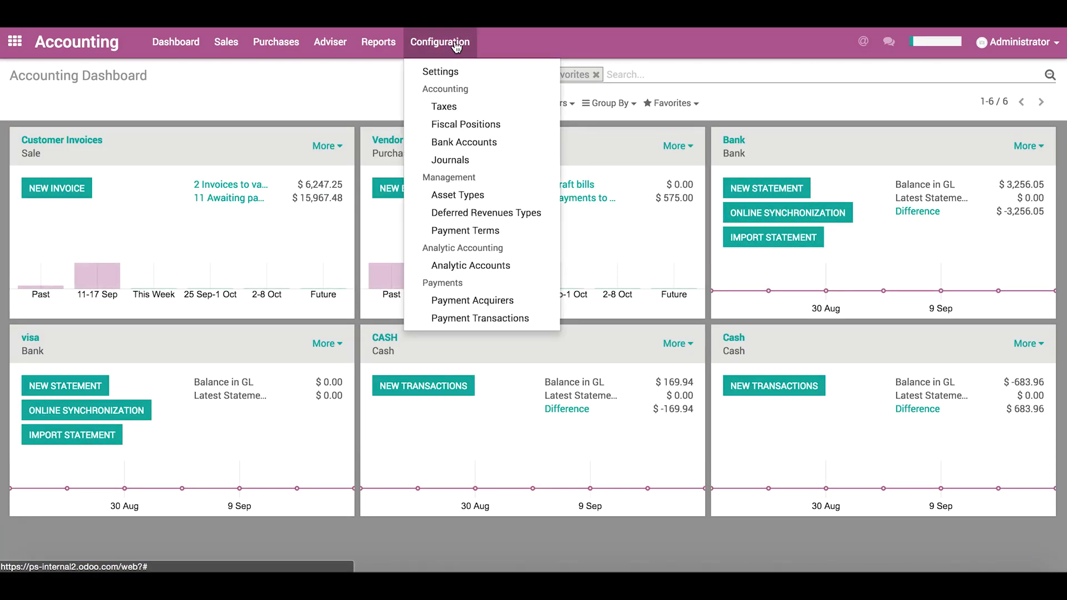
pyautogui.click(459, 161)
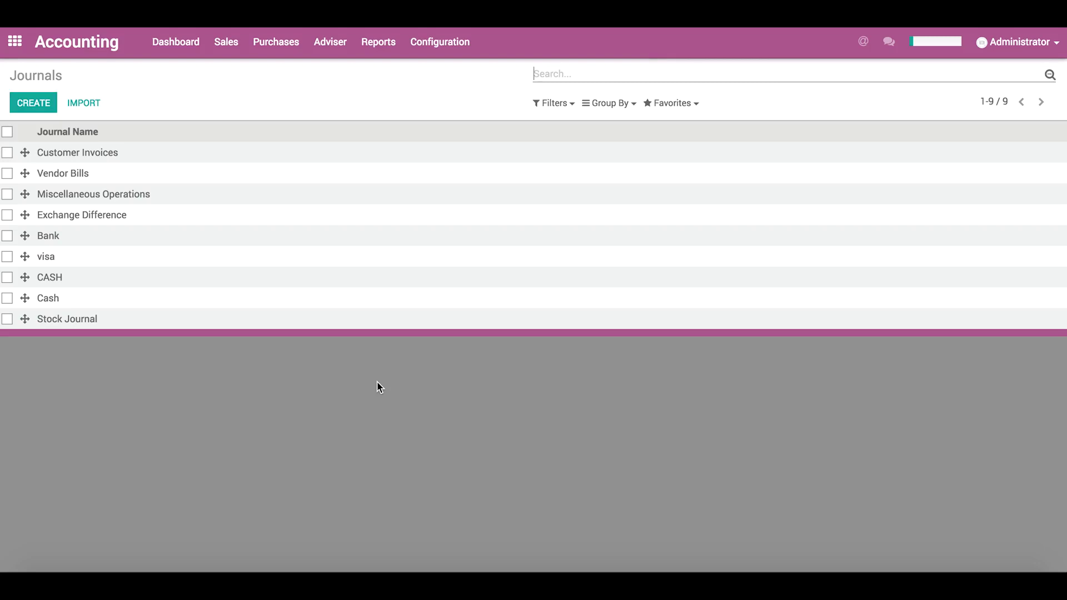
pyautogui.click(85, 157)
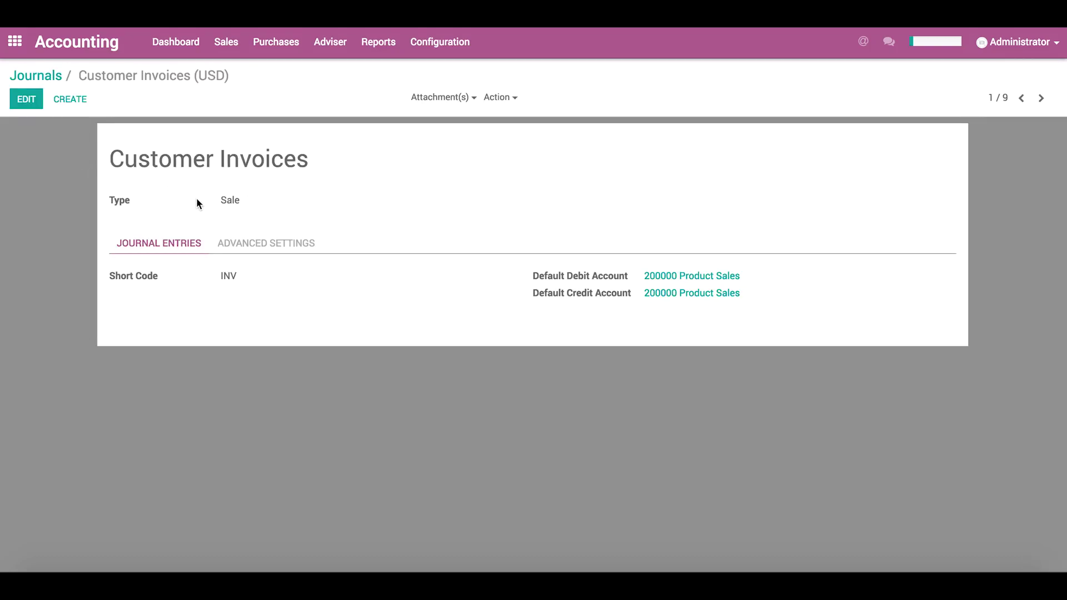
# Step: Edit the journal and review its Type choices, keeping it as Sale
pyautogui.click(25, 100)
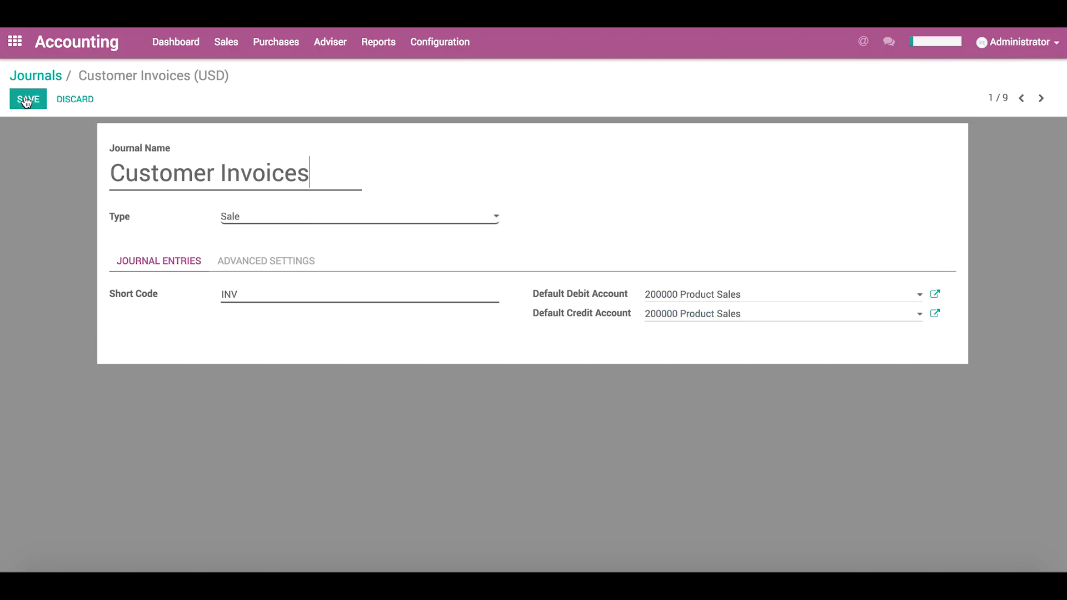
pyautogui.click(495, 217)
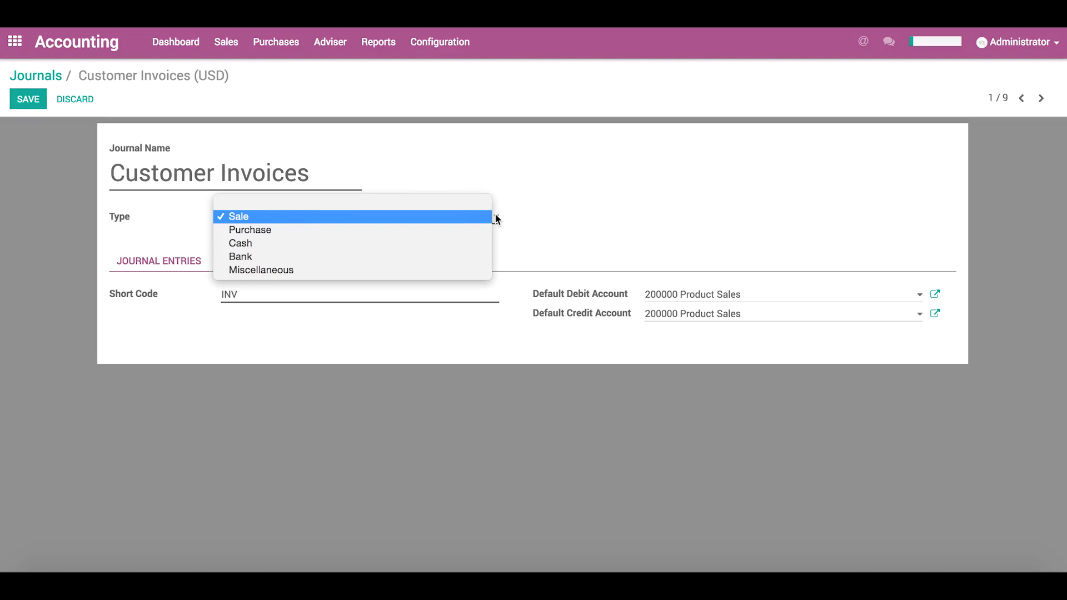
pyautogui.click(606, 175)
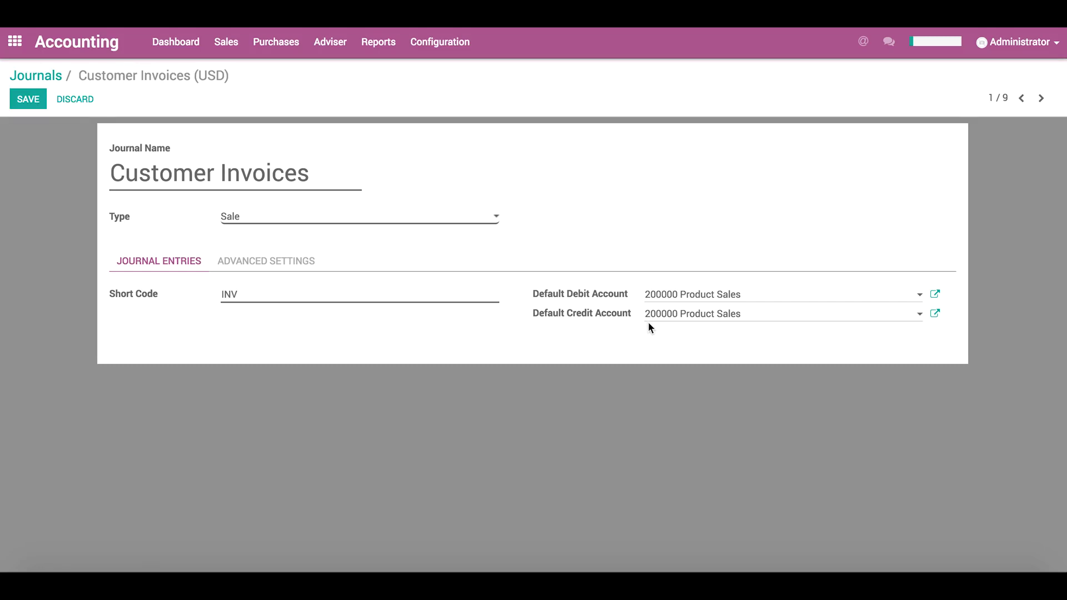
pyautogui.moveTo(616, 319)
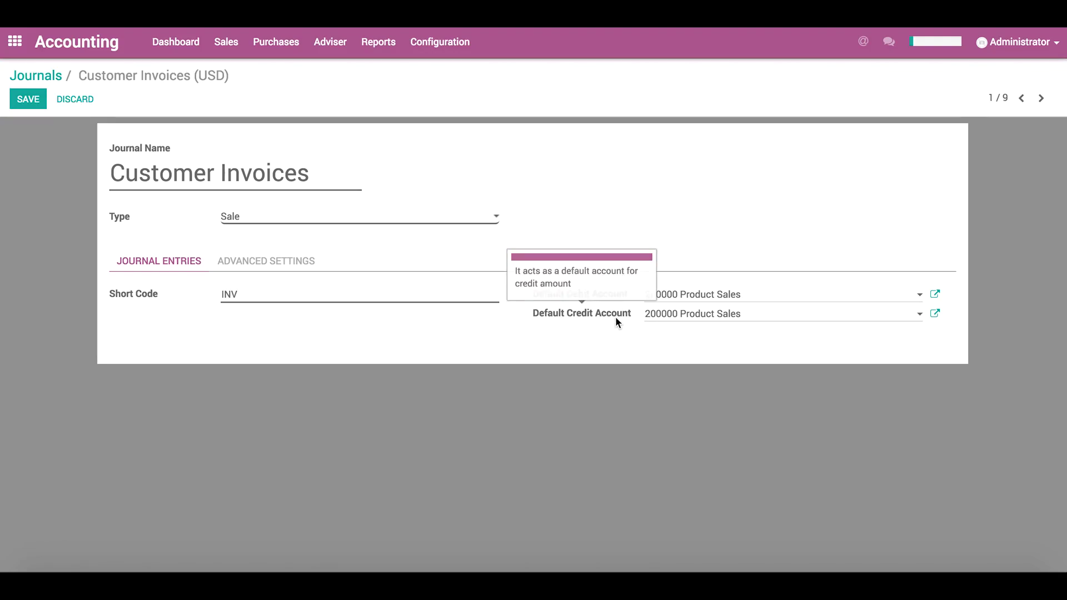
# Step: Return to the journals list and view the Bank journal's entry settings
pyautogui.click(51, 76)
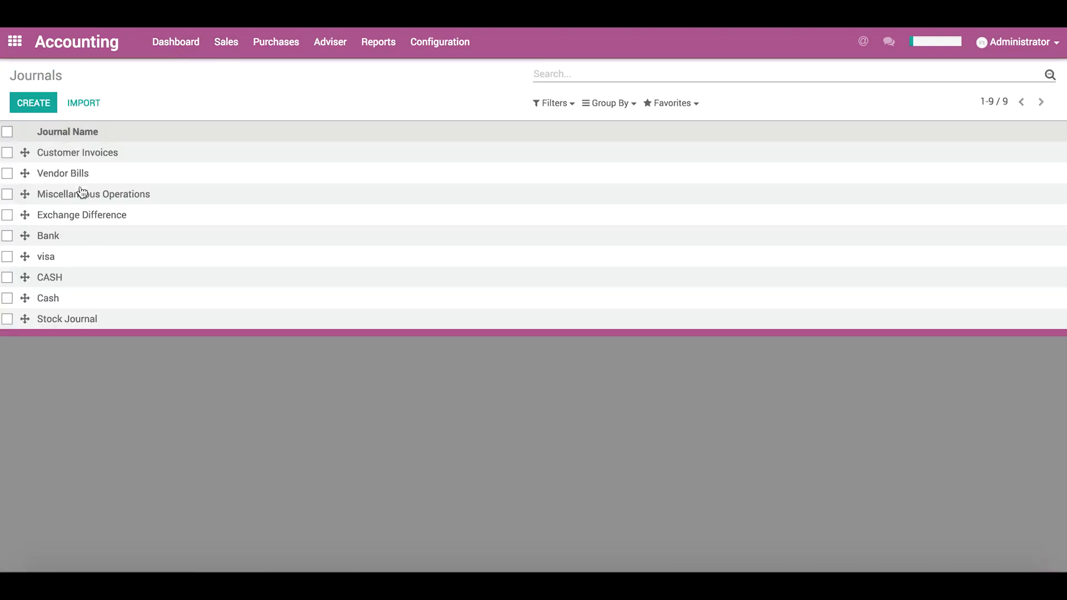
pyautogui.click(65, 243)
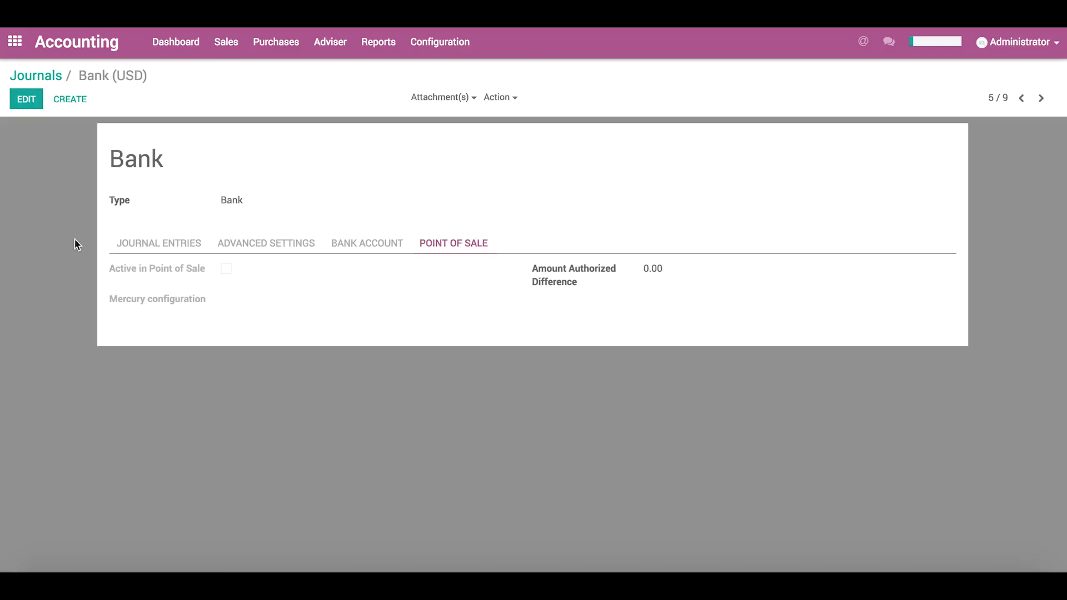
pyautogui.click(158, 243)
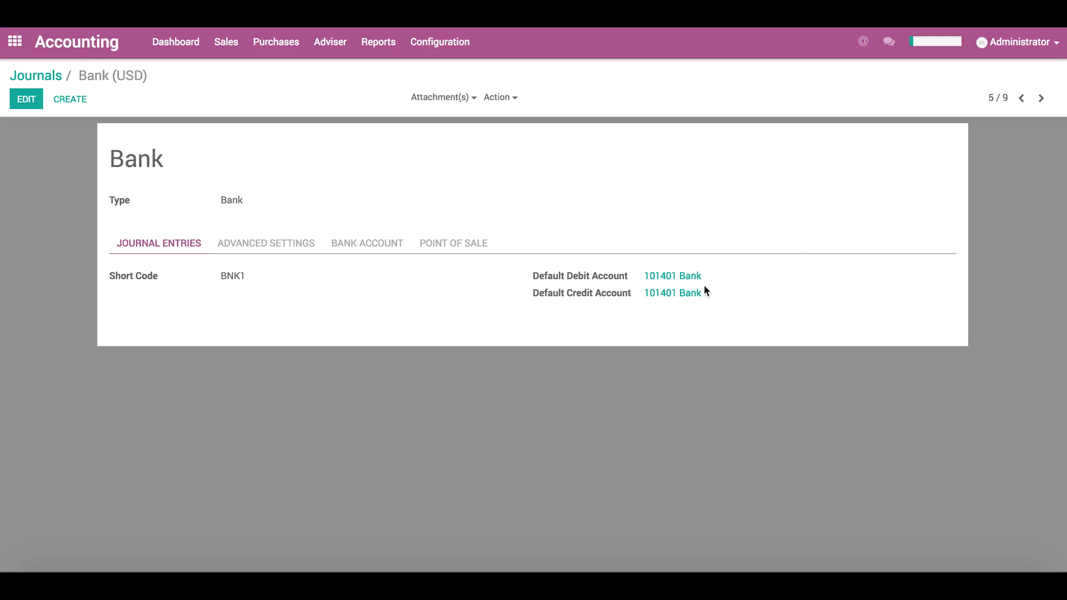
# Step: Open the Bank bank account record and inspect its Bank of America details
pyautogui.click(438, 42)
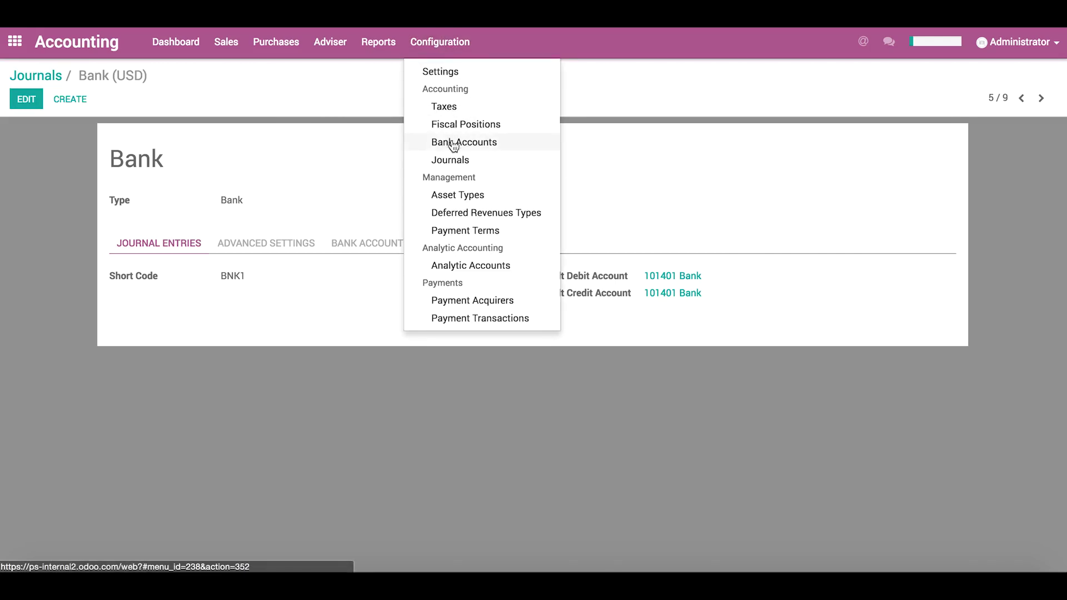
pyautogui.click(439, 145)
pyautogui.click(178, 152)
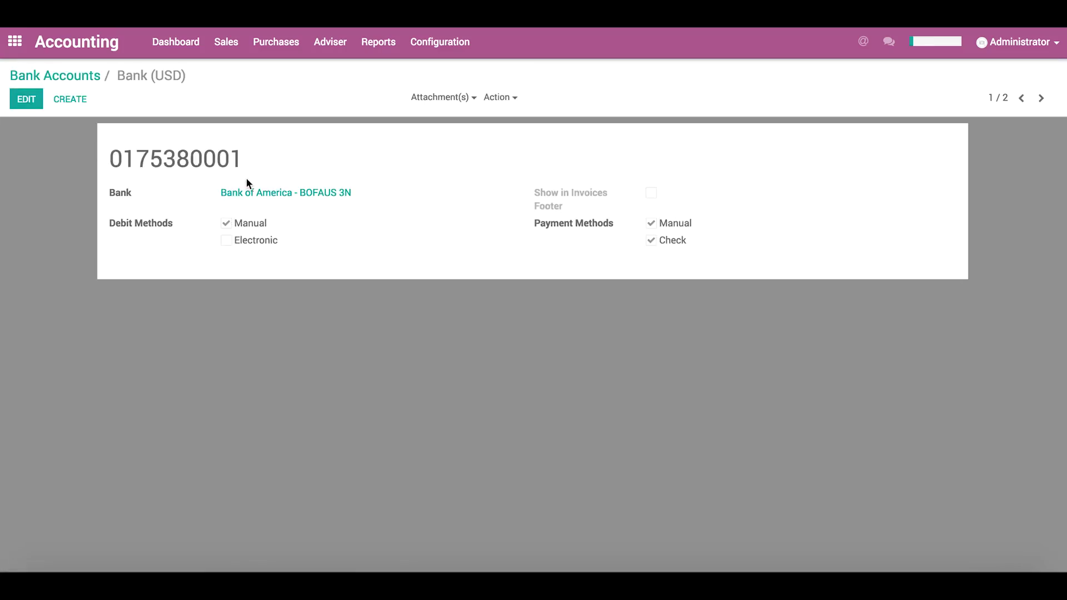
pyautogui.click(286, 194)
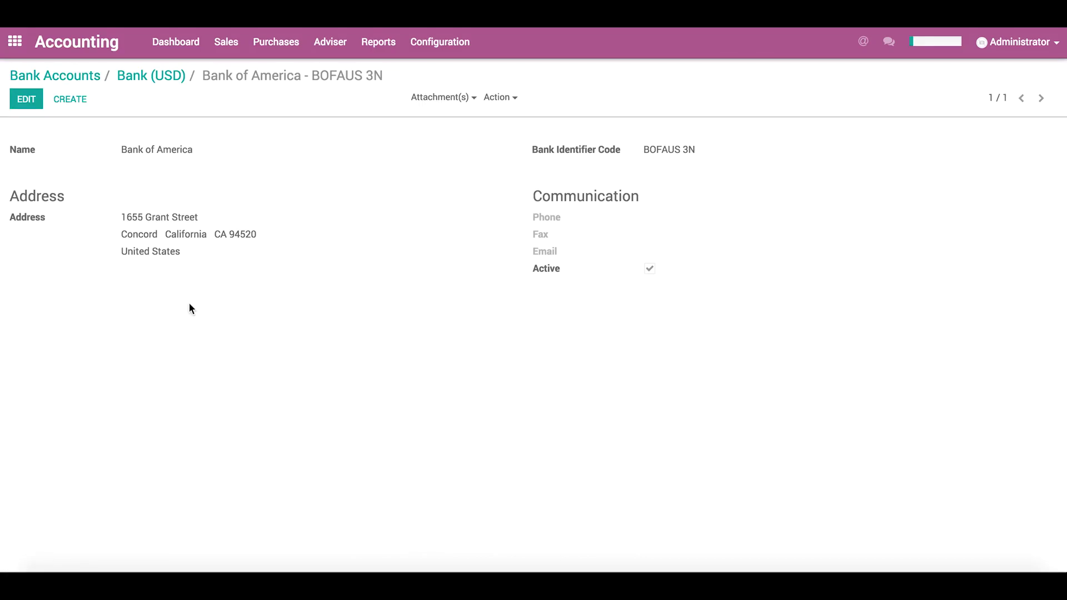
pyautogui.click(166, 77)
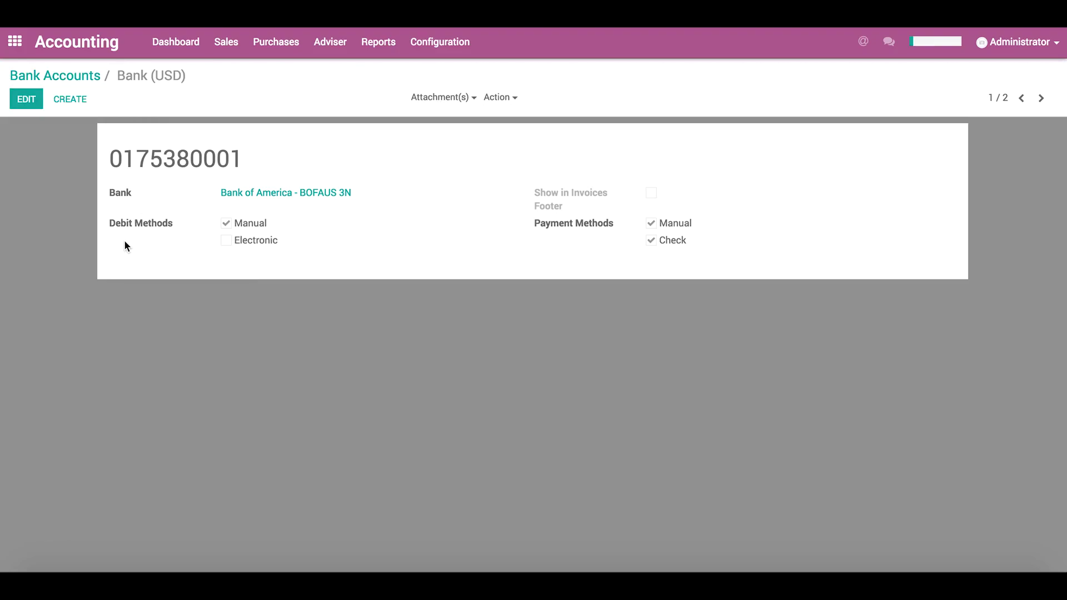
# Step: Reopen the Bank journal's advanced settings, then page back through previous journals toward Customer Invoices
pyautogui.click(90, 77)
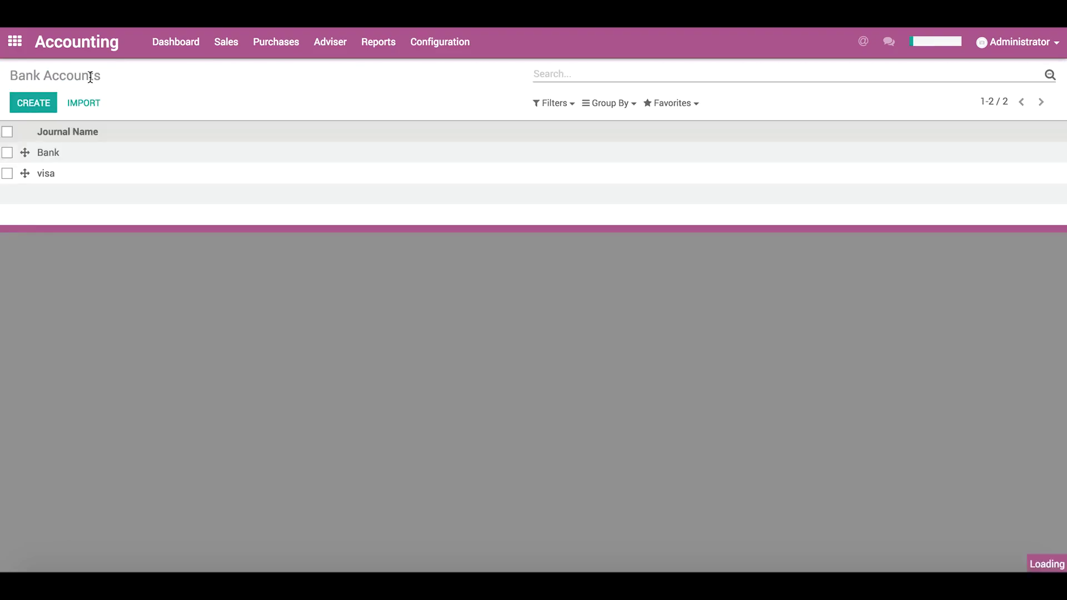
pyautogui.click(457, 43)
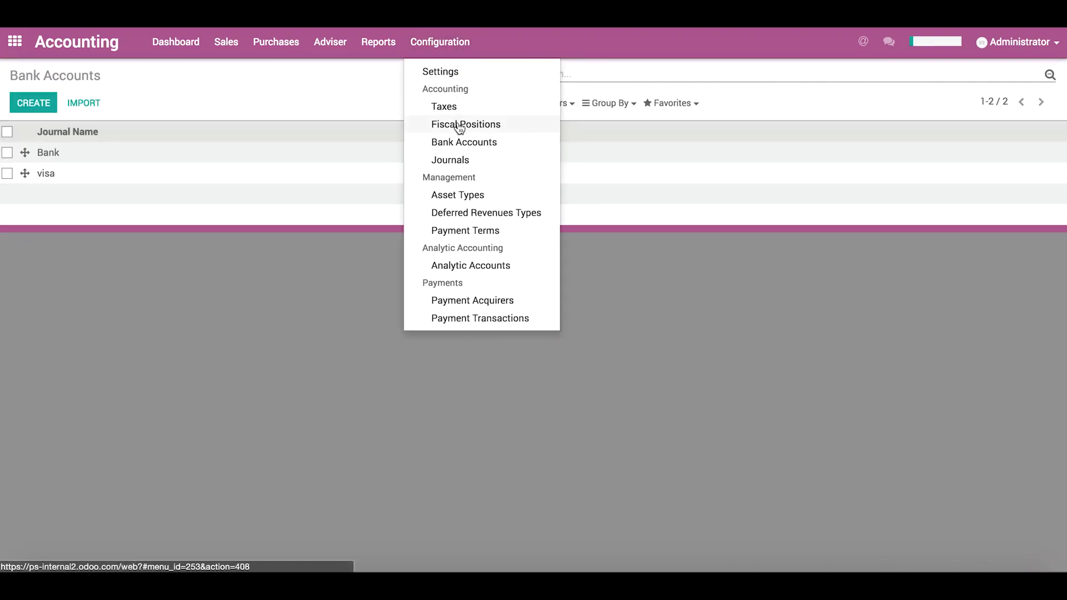
pyautogui.click(455, 161)
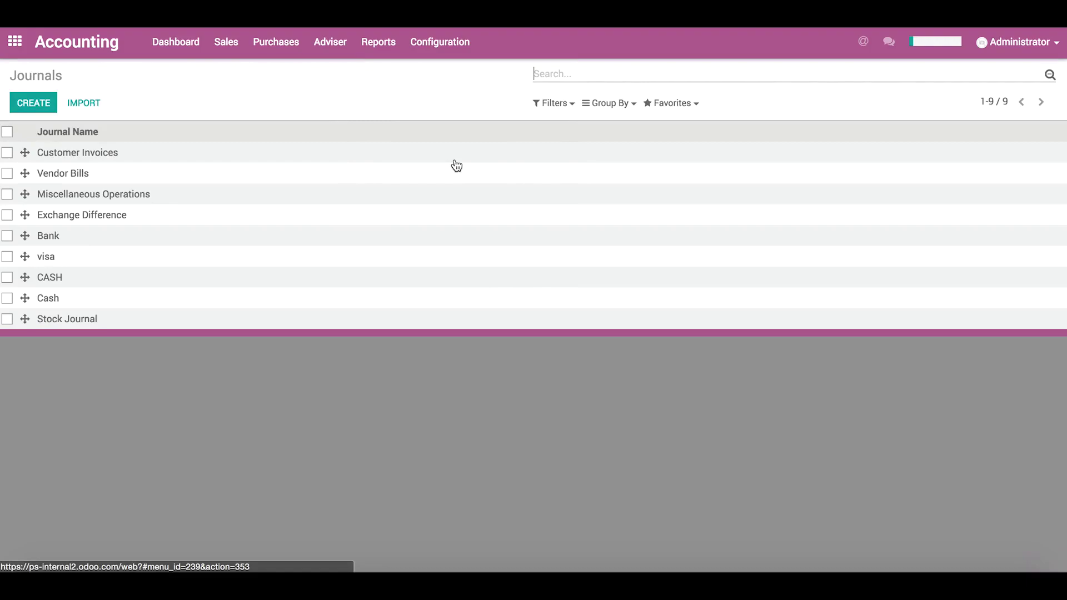
pyautogui.click(134, 245)
pyautogui.click(245, 243)
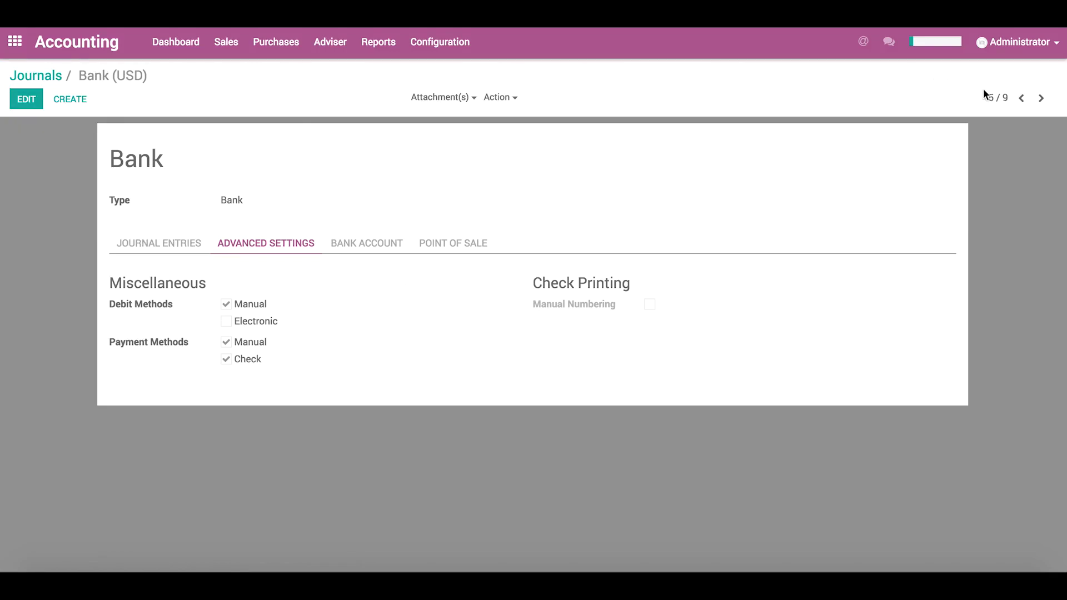
pyautogui.click(1025, 100)
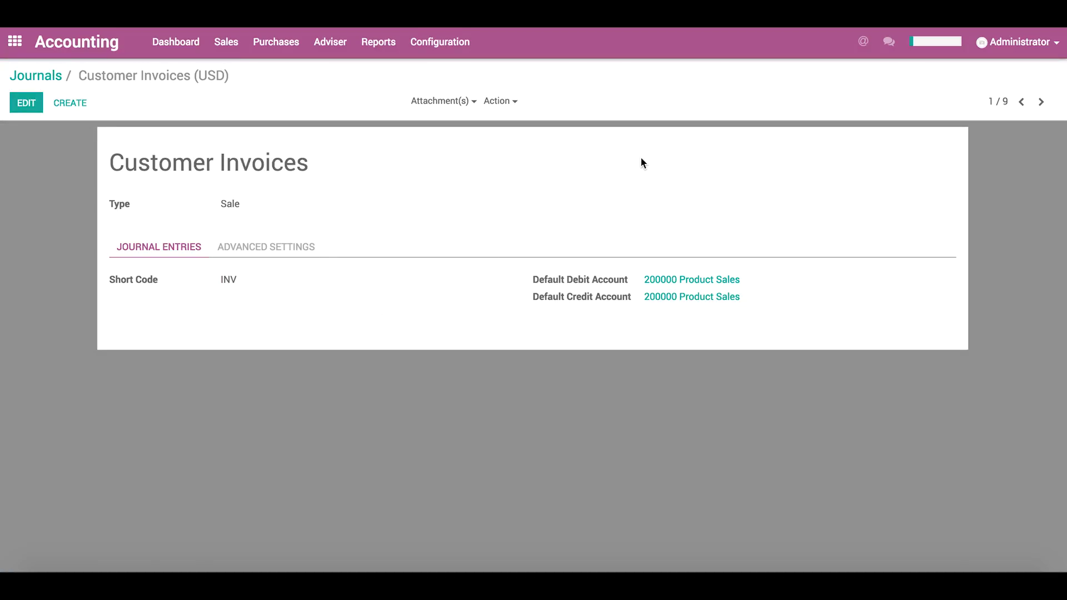
# Step: Open About from the Administrator menu to activate developer mode
pyautogui.click(984, 51)
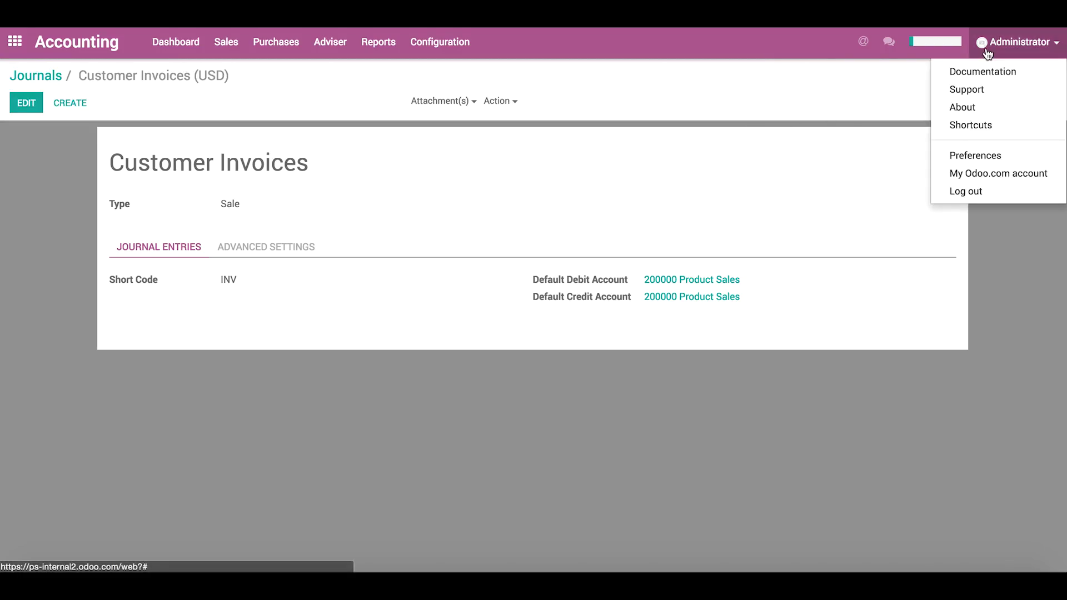
pyautogui.click(975, 107)
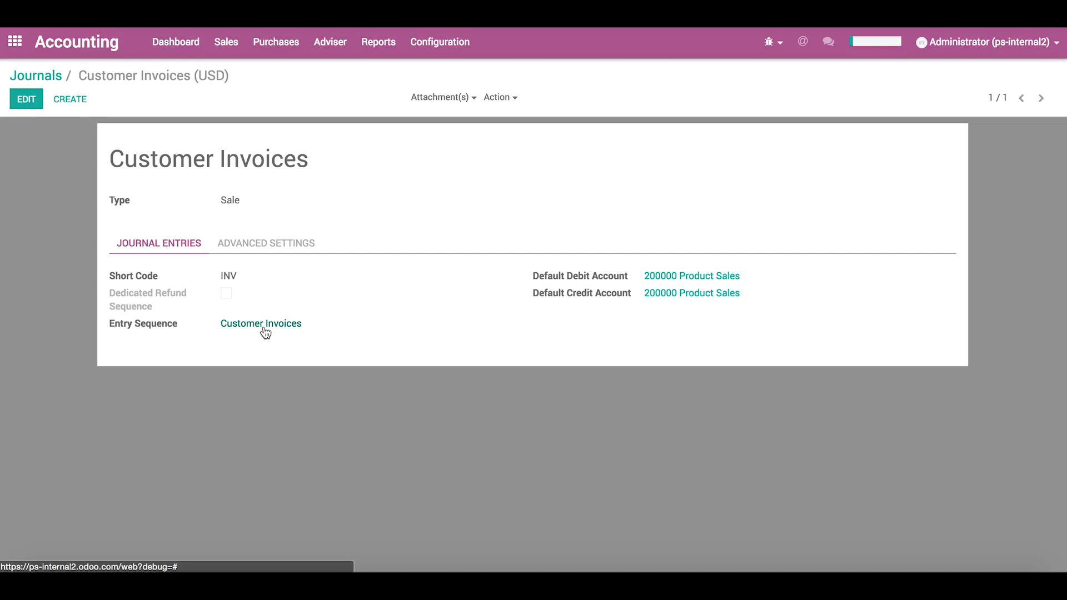
pyautogui.click(263, 327)
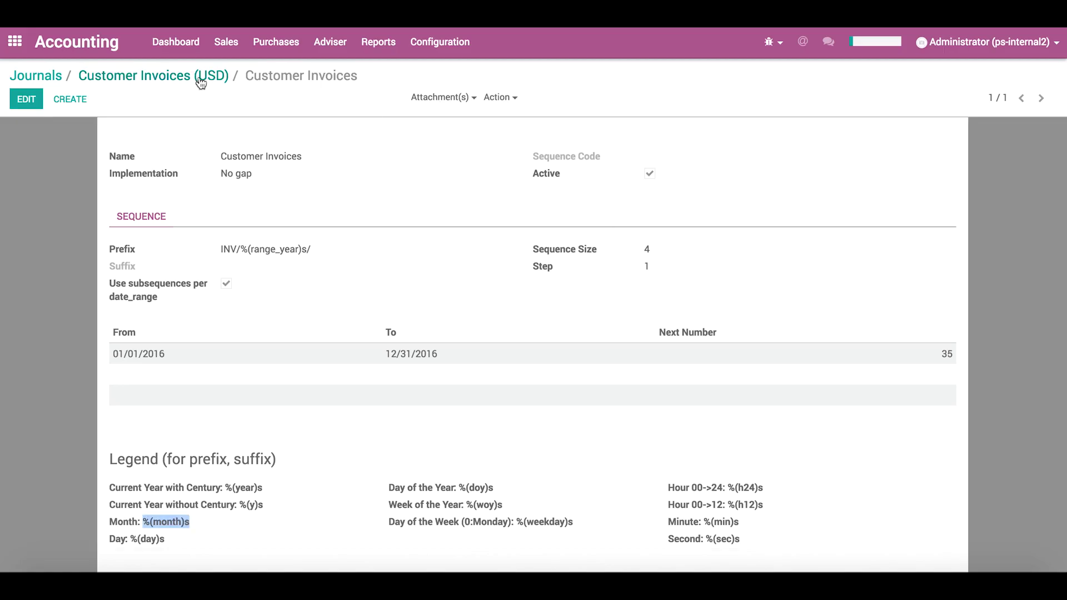
# Step: Review the Customer Invoices journal's Advanced Settings, then return to the Accounting Dashboard
pyautogui.click(200, 78)
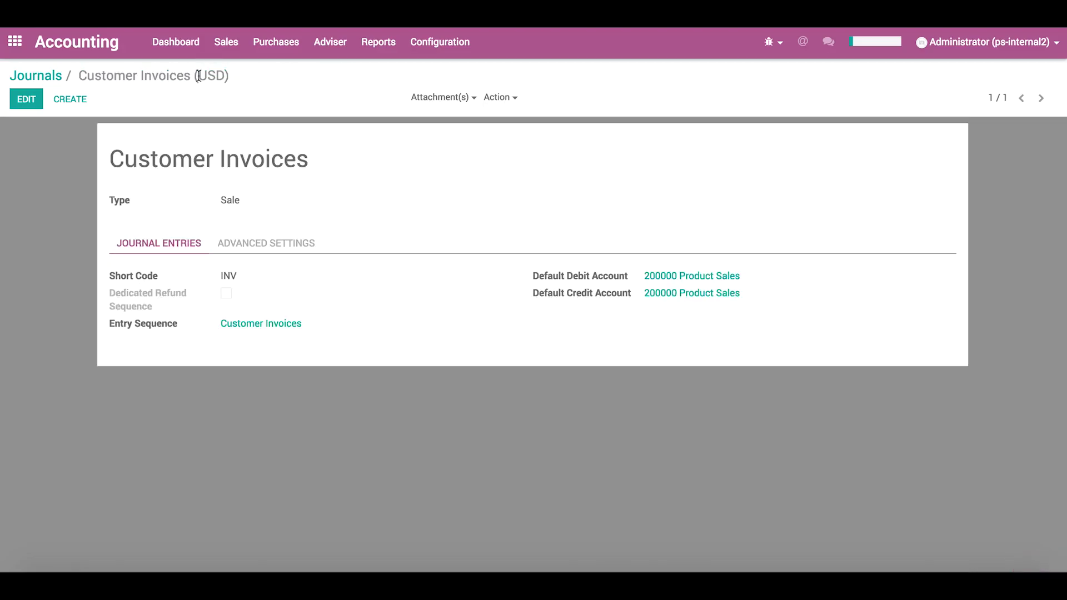
pyautogui.click(264, 242)
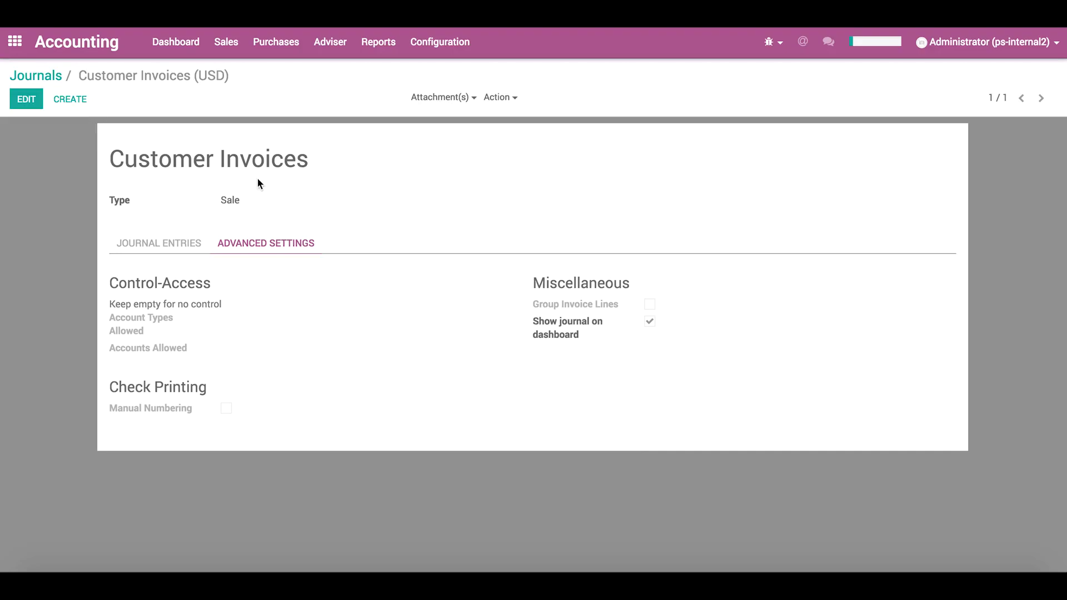
pyautogui.click(175, 42)
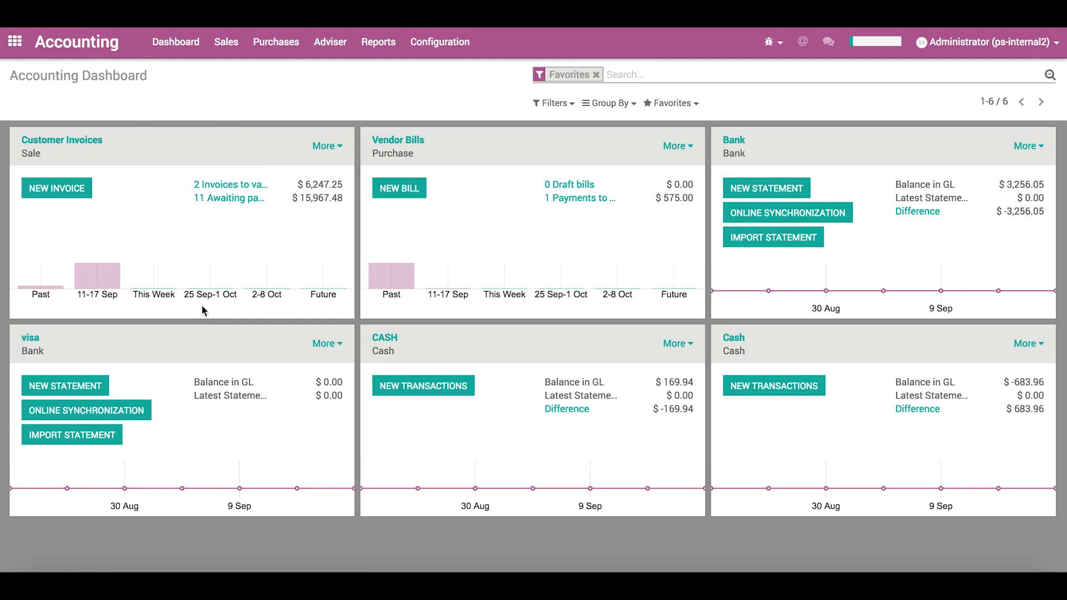
# Step: Open the Customer Invoices journal's Advanced Settings from Configuration > Journals
pyautogui.click(433, 48)
pyautogui.click(448, 159)
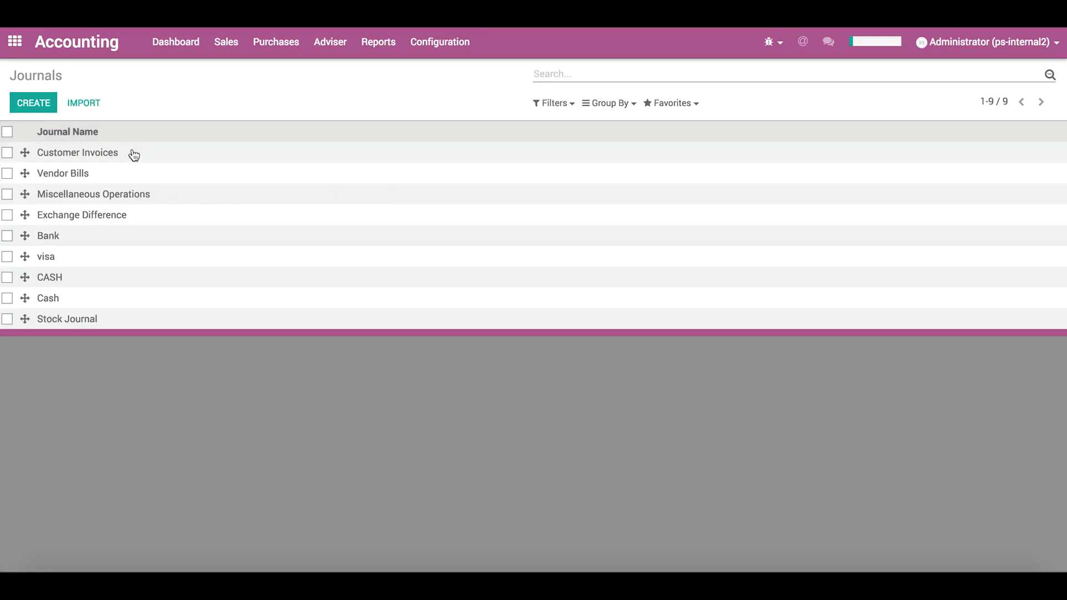
pyautogui.click(133, 153)
pyautogui.click(267, 247)
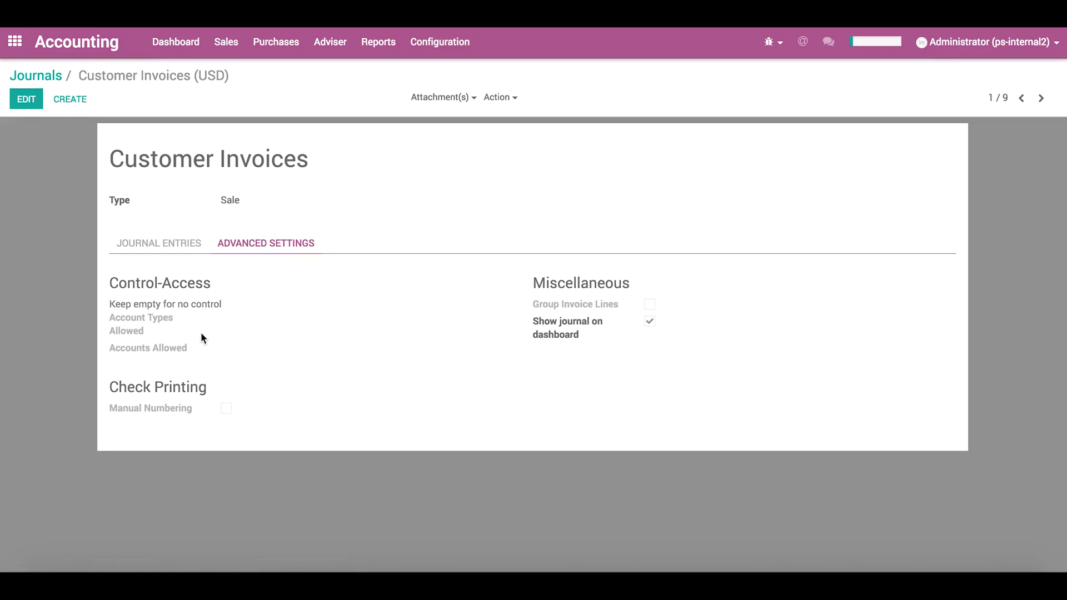
# Step: In edit mode, check Account Types Allowed and Accounts Allowed, leaving both empty
pyautogui.click(29, 110)
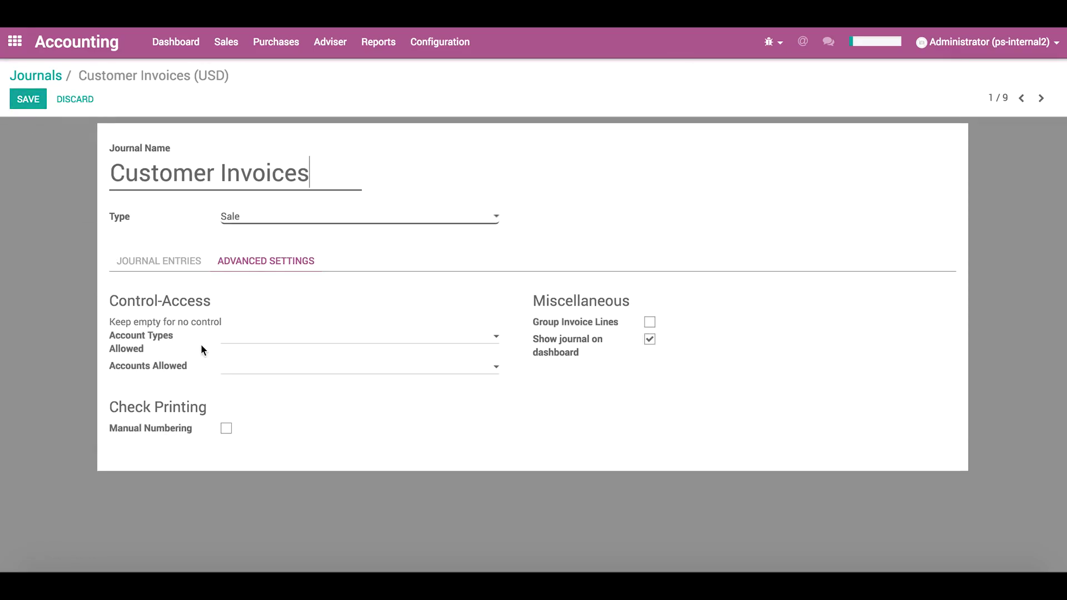
pyautogui.click(490, 339)
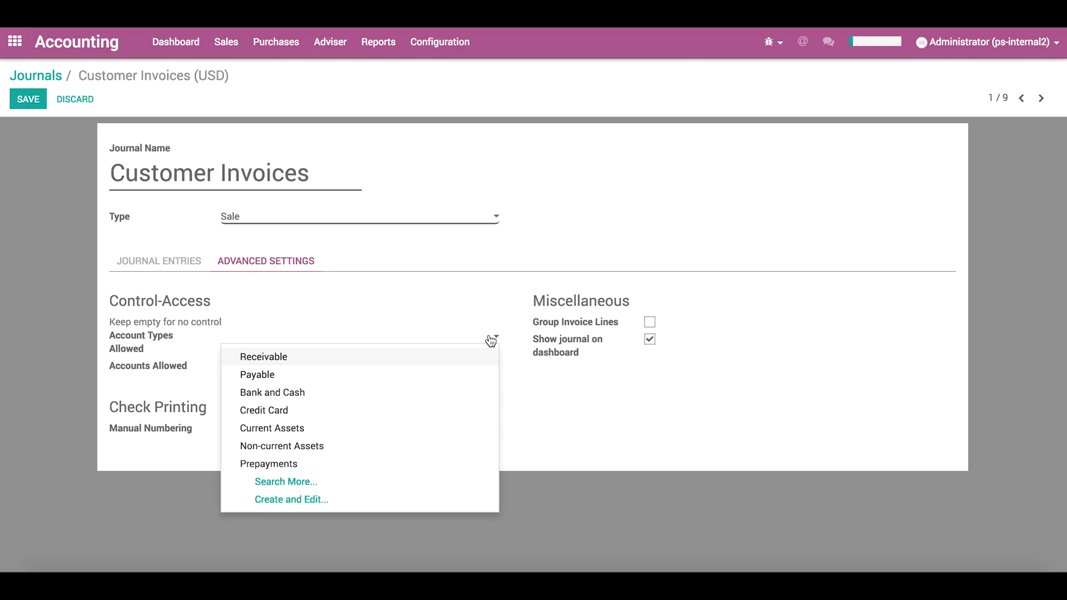
pyautogui.click(462, 321)
pyautogui.click(496, 368)
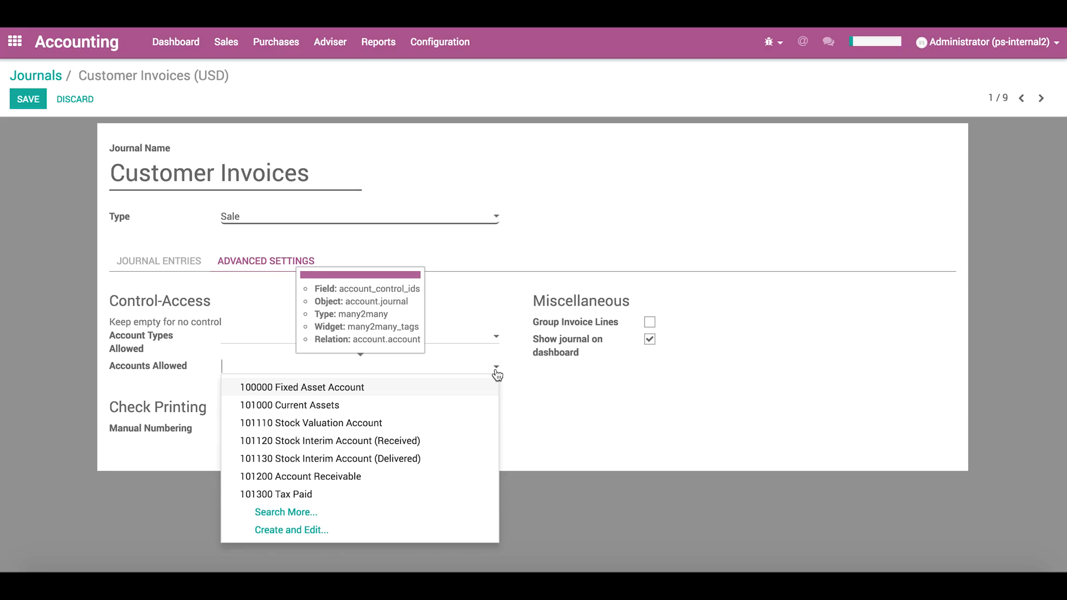
pyautogui.click(589, 419)
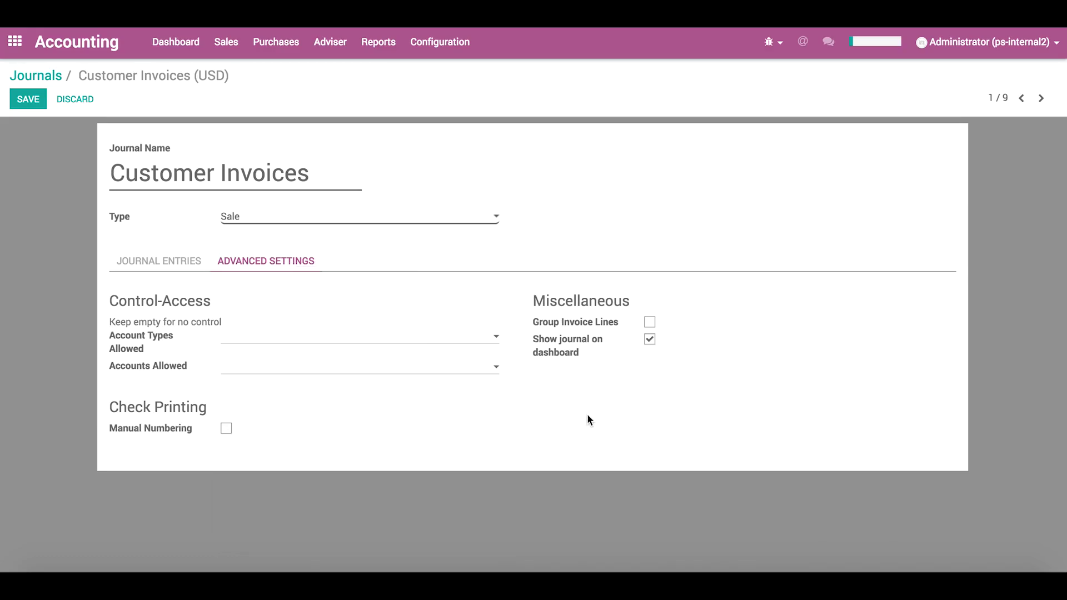
pyautogui.click(47, 76)
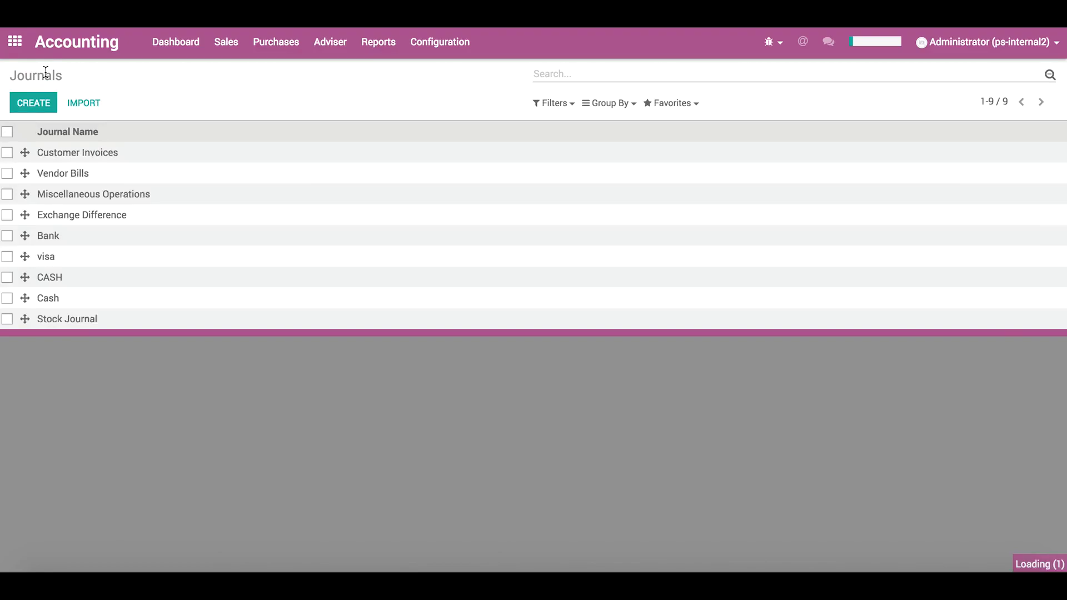
# Step: Open the Bank journal's Bank Account tab showing its Bank of America link
pyautogui.click(70, 240)
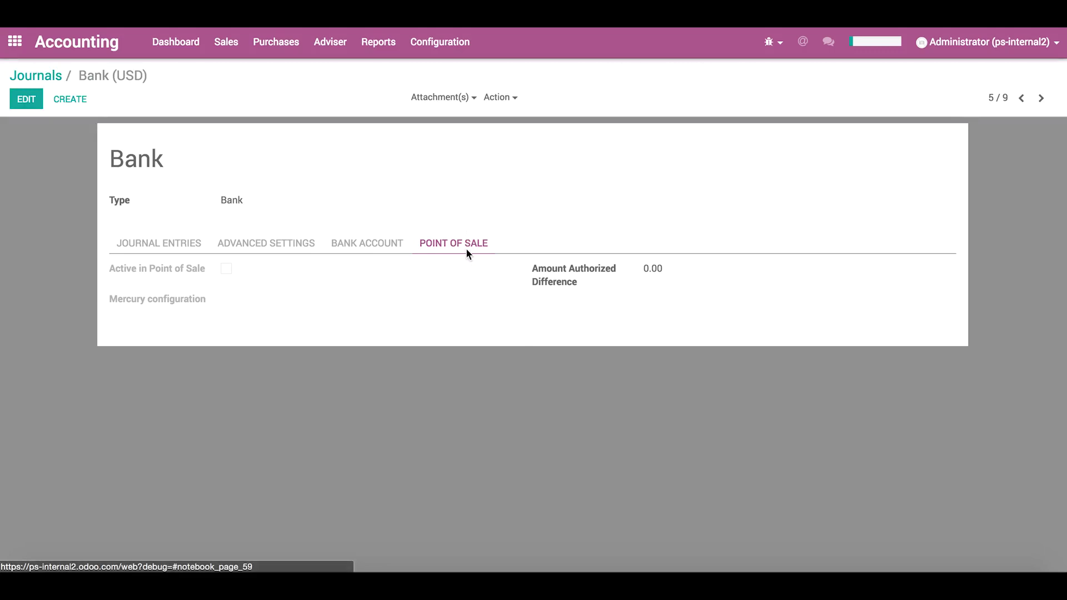
pyautogui.click(394, 243)
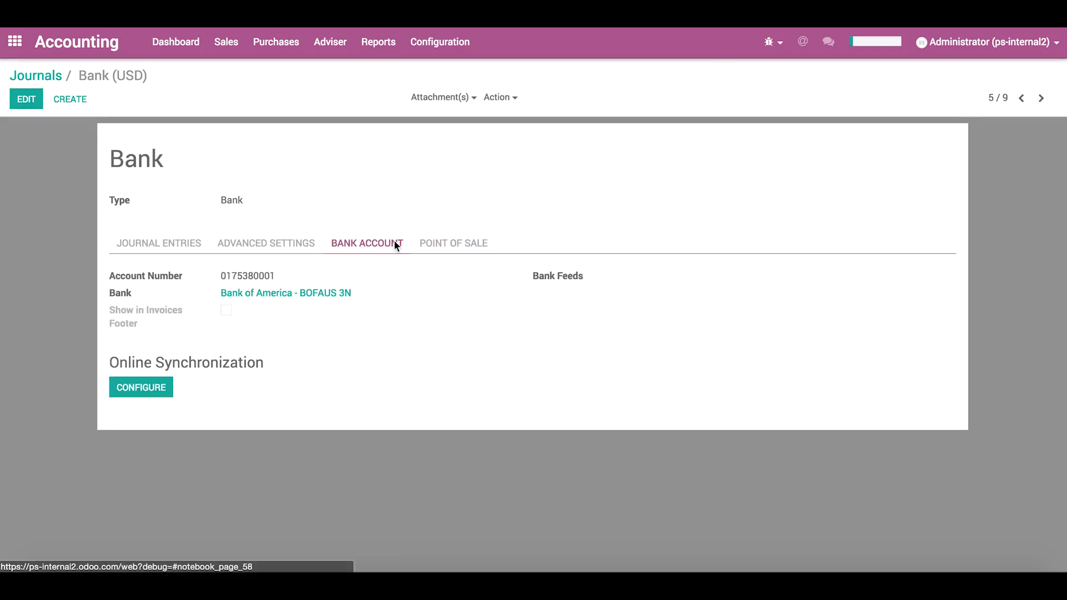